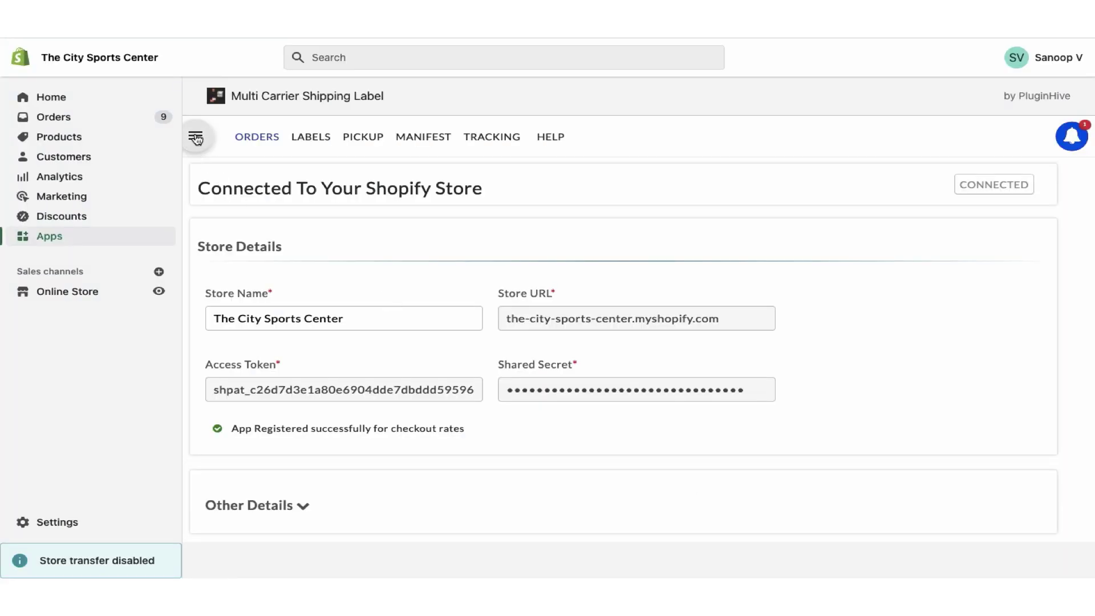
# Review the Canada sender address and begin a blank New From Address entry
pyautogui.click(196, 139)
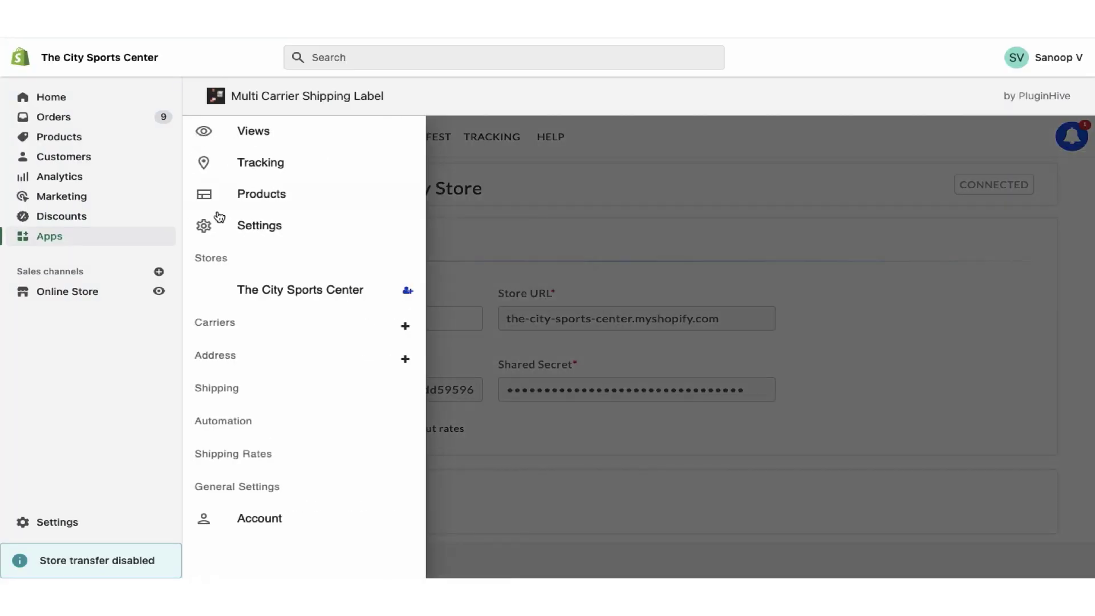
pyautogui.click(233, 354)
pyautogui.scroll(-2, 906, 381)
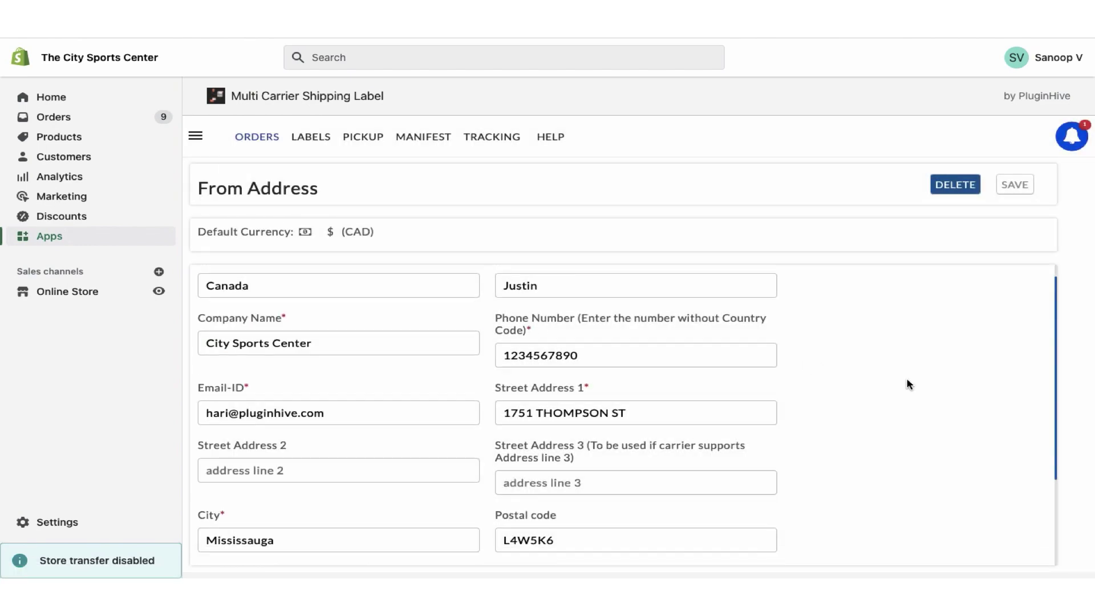
pyautogui.scroll(-2, 906, 381)
pyautogui.scroll(-1, 907, 382)
pyautogui.scroll(3, 907, 383)
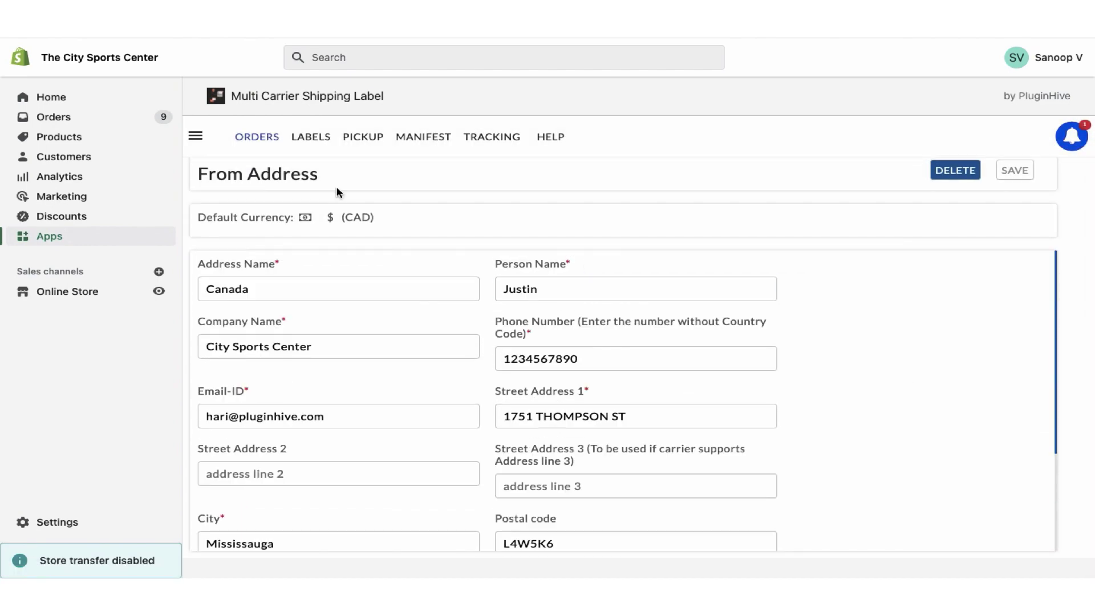
pyautogui.click(196, 138)
# Reach Canpar's Become a Customer account-request form from the MyCanpar section
pyautogui.click(406, 330)
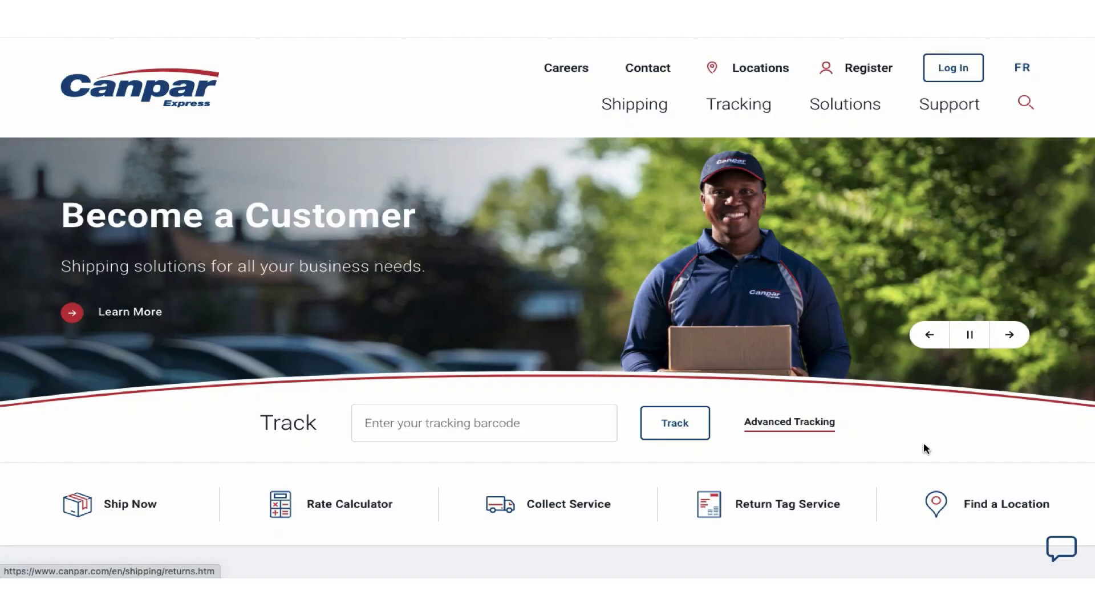
pyautogui.scroll(-4, 921, 447)
pyautogui.scroll(-6, 924, 447)
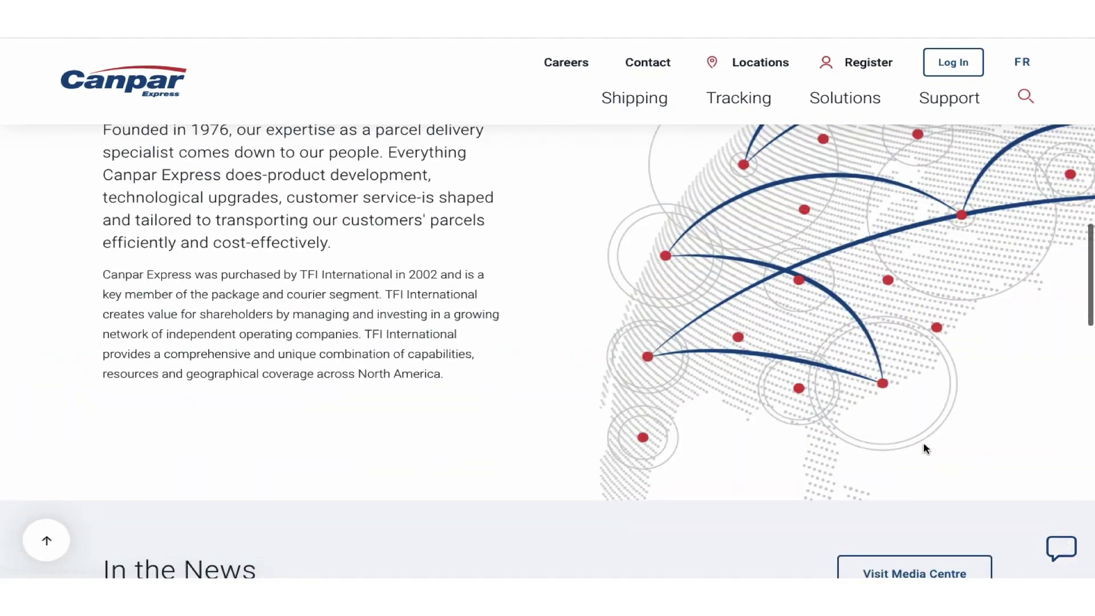
pyautogui.scroll(-5, 925, 448)
pyautogui.scroll(-5, 923, 447)
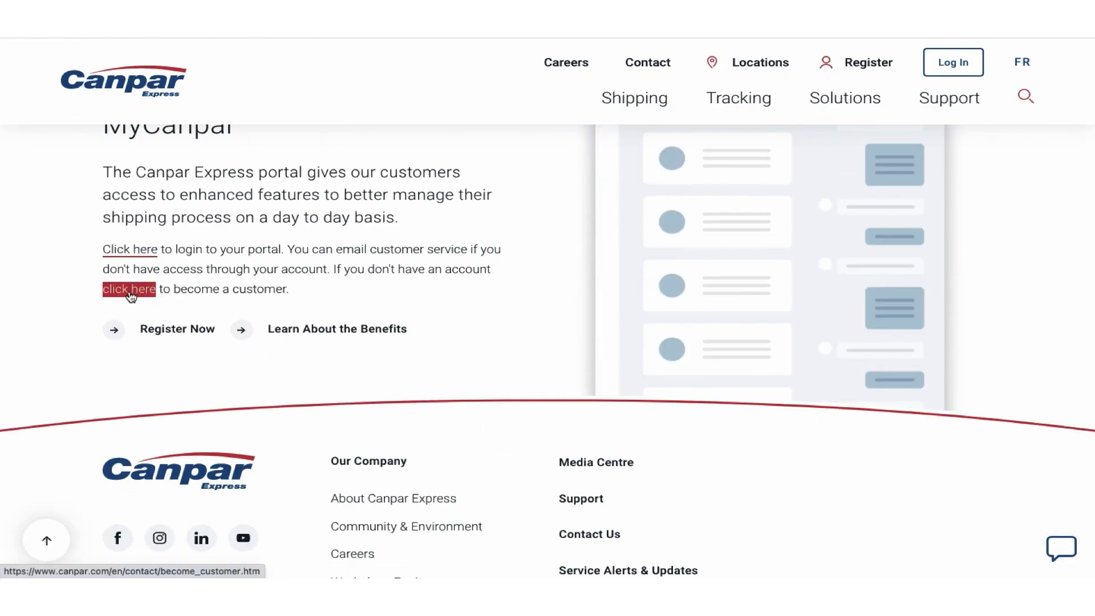
pyautogui.click(130, 290)
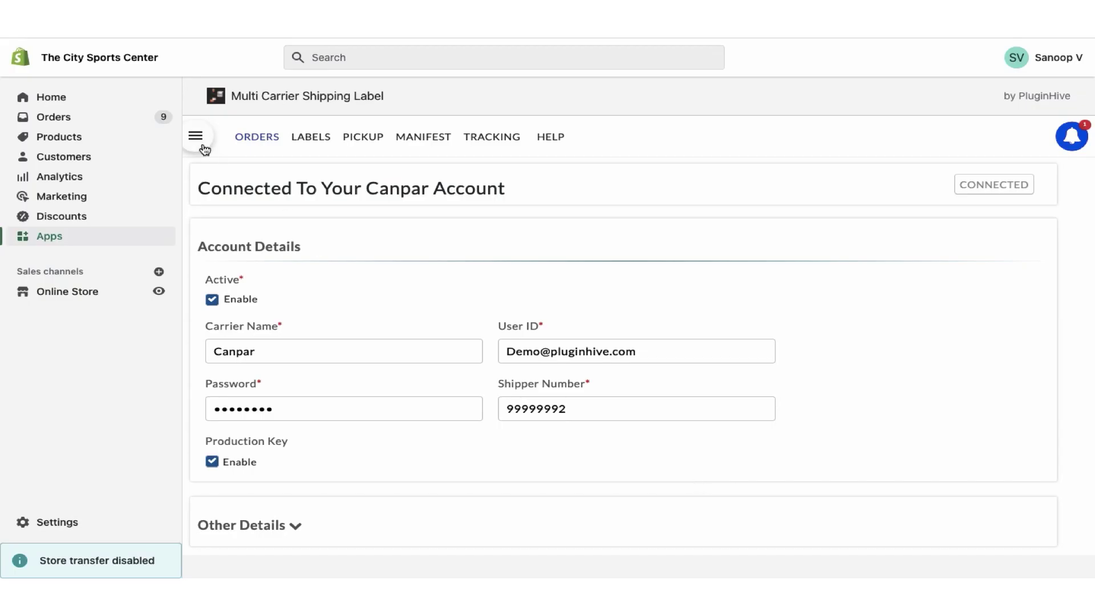
# In Rate Automation, edit Auto Rule For Canpar replacing ALL with GROUND, SELECT LETTER and OVERNIGHT LETTER
pyautogui.click(199, 139)
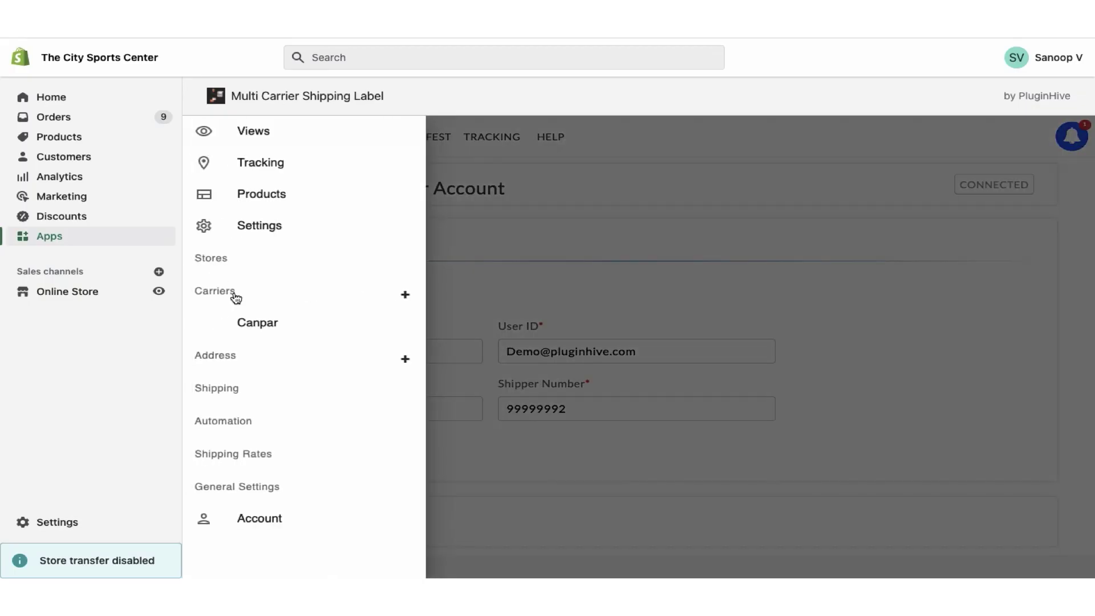
pyautogui.click(248, 456)
pyautogui.click(279, 518)
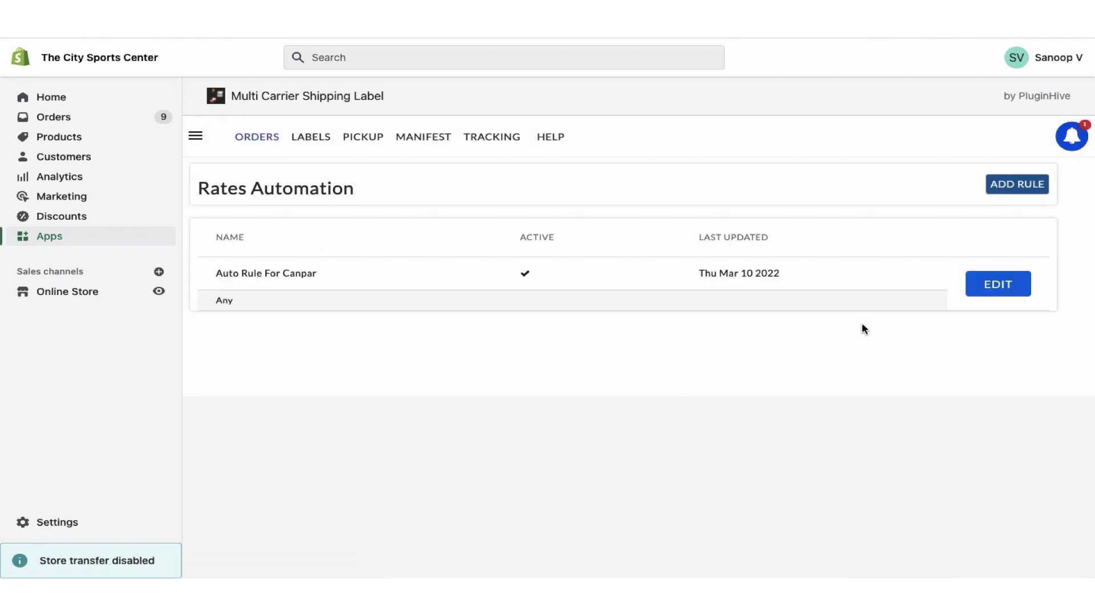
pyautogui.click(990, 284)
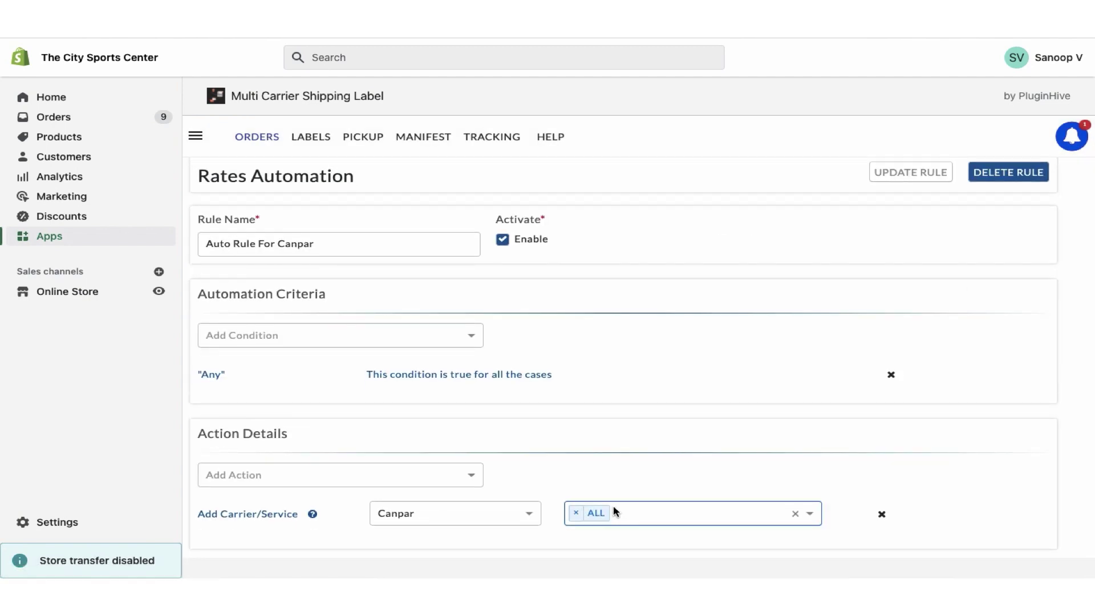
pyautogui.click(618, 514)
pyautogui.click(624, 475)
pyautogui.click(665, 515)
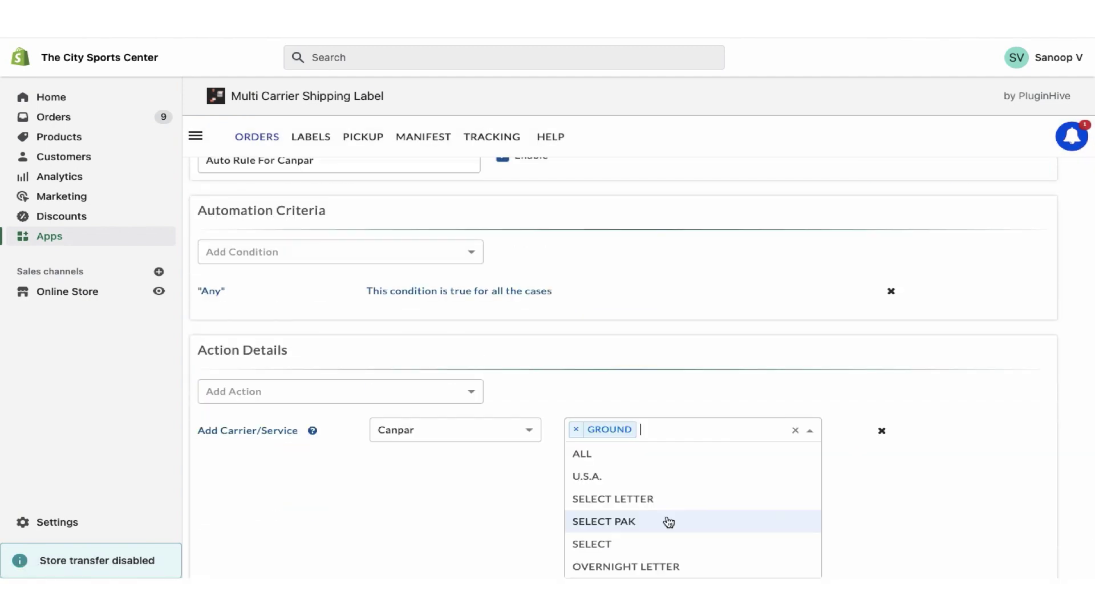
pyautogui.click(635, 503)
pyautogui.click(744, 511)
pyautogui.click(693, 543)
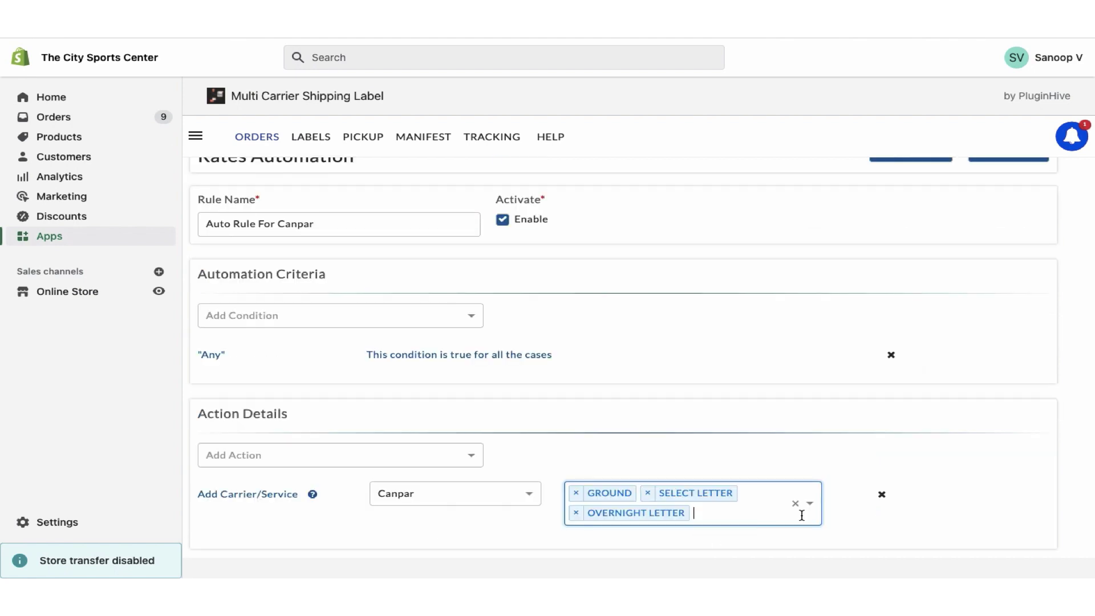
pyautogui.scroll(1, 699, 481)
# Re-edit the rule so its services are GROUND, U.S.A. and OVERNIGHT LETTER
pyautogui.click(195, 136)
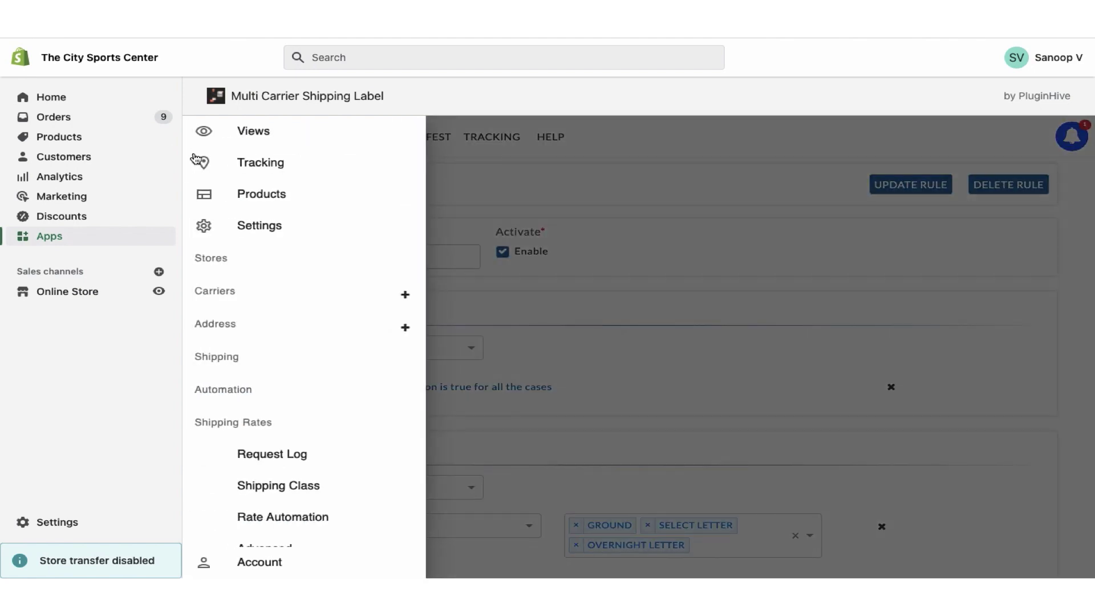
pyautogui.click(235, 389)
pyautogui.click(984, 313)
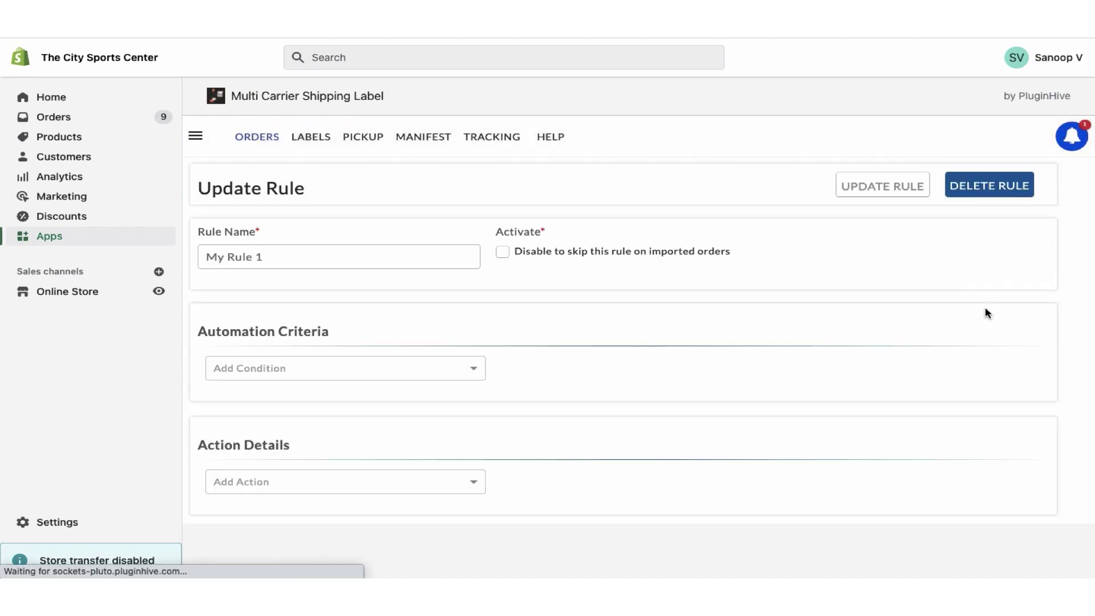
pyautogui.click(577, 505)
pyautogui.click(618, 476)
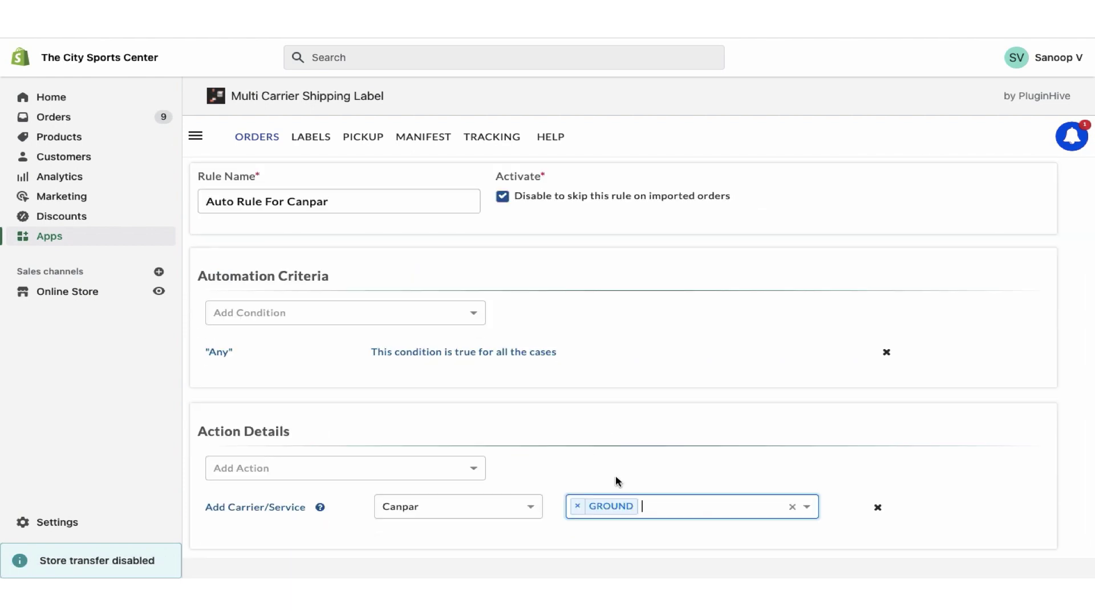
pyautogui.click(676, 509)
pyautogui.click(625, 477)
pyautogui.click(709, 499)
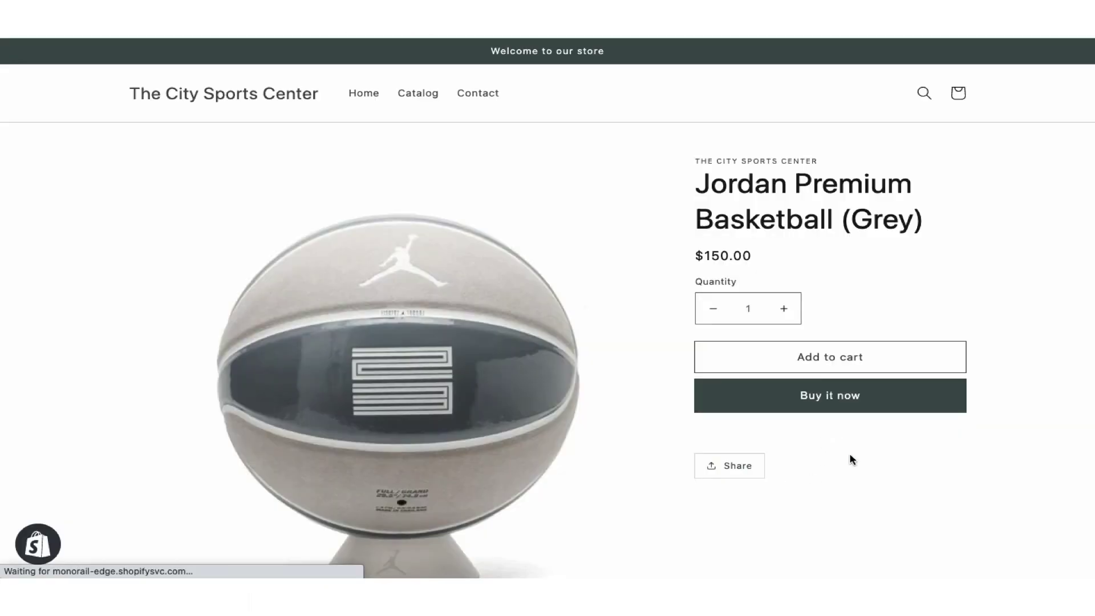
# Check out the Jordan Premium Basketball (Grey) with Free Shipping, creating order #1019 for $150.00
pyautogui.click(228, 556)
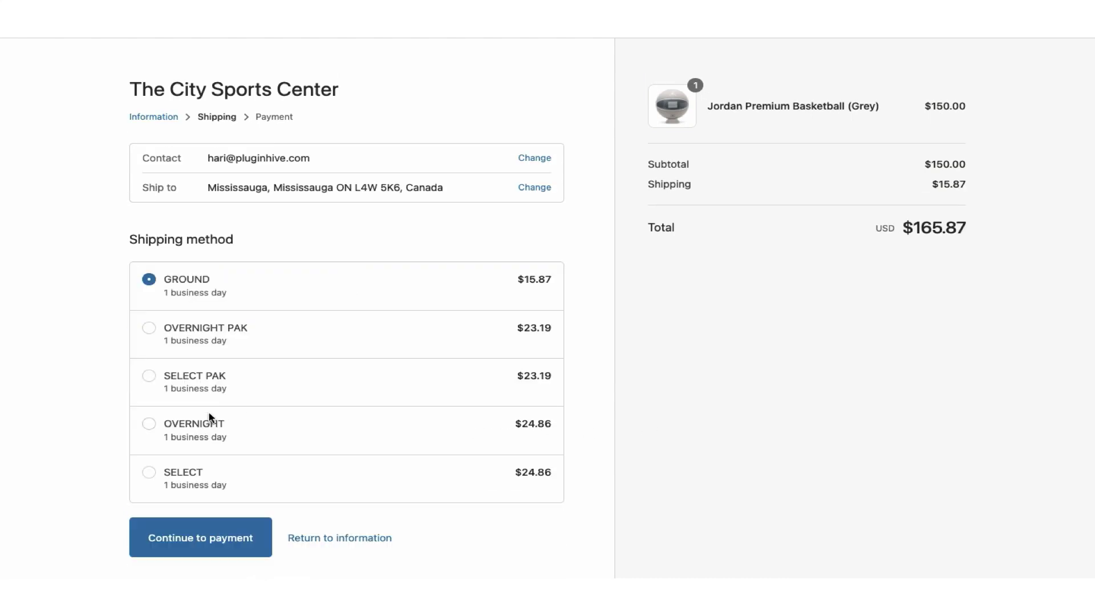
pyautogui.click(201, 540)
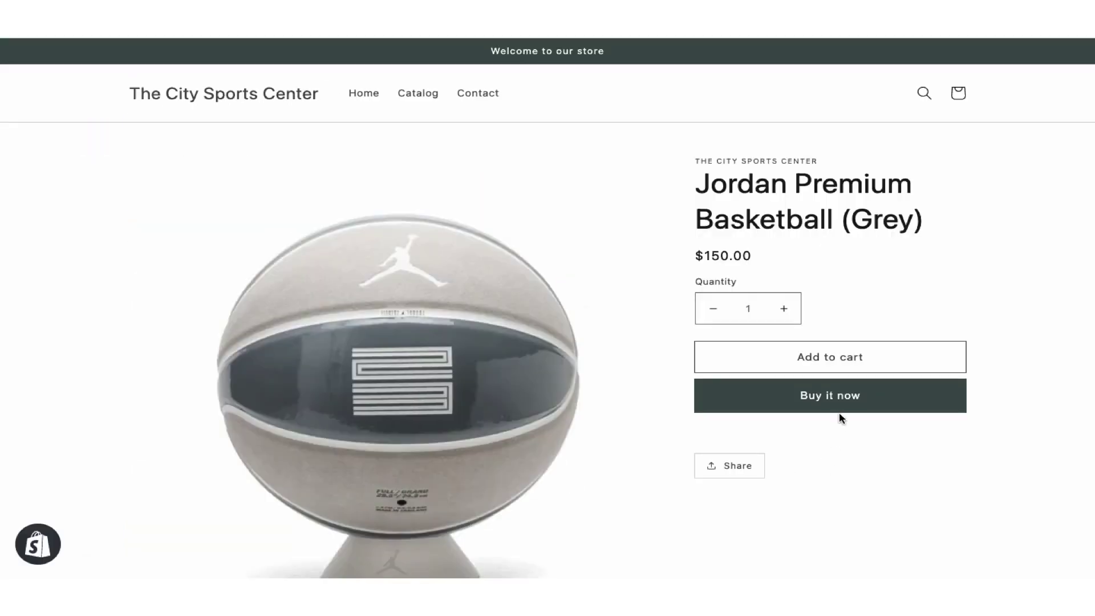
pyautogui.click(842, 409)
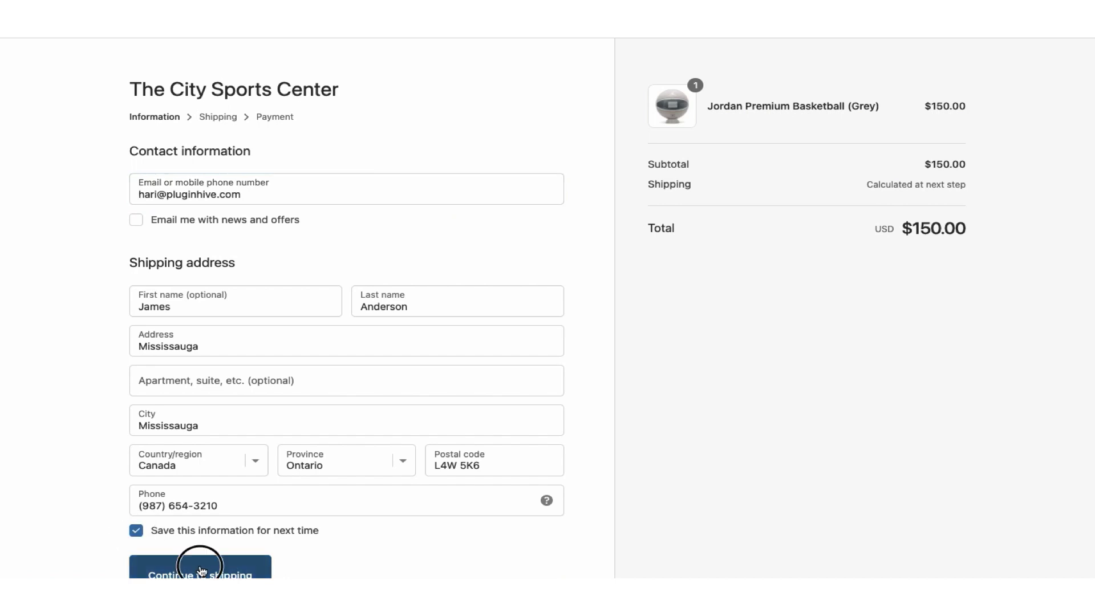
pyautogui.click(202, 570)
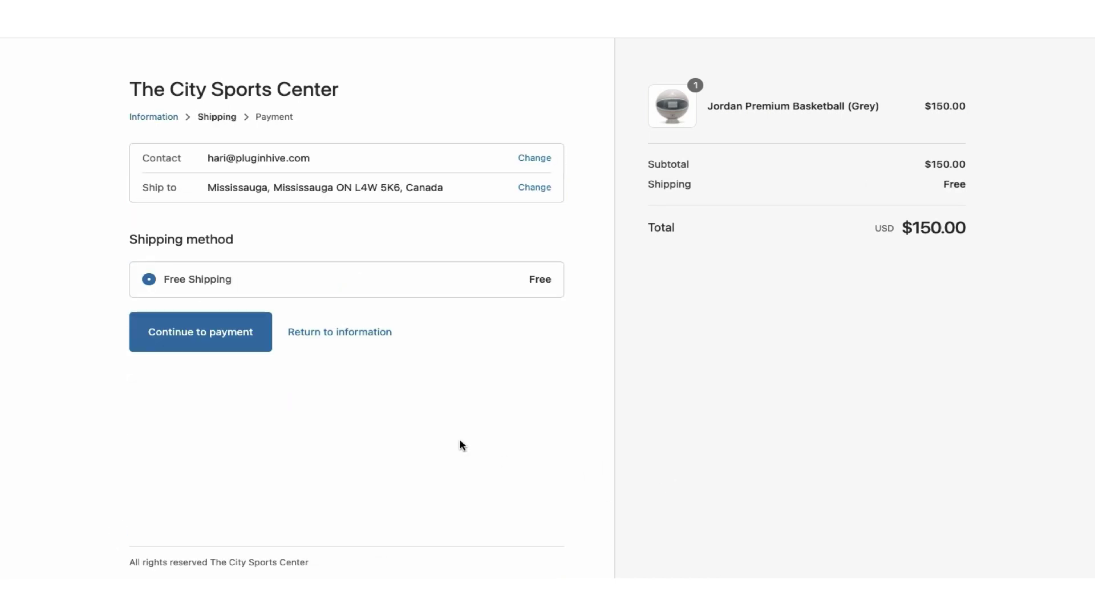
pyautogui.click(211, 342)
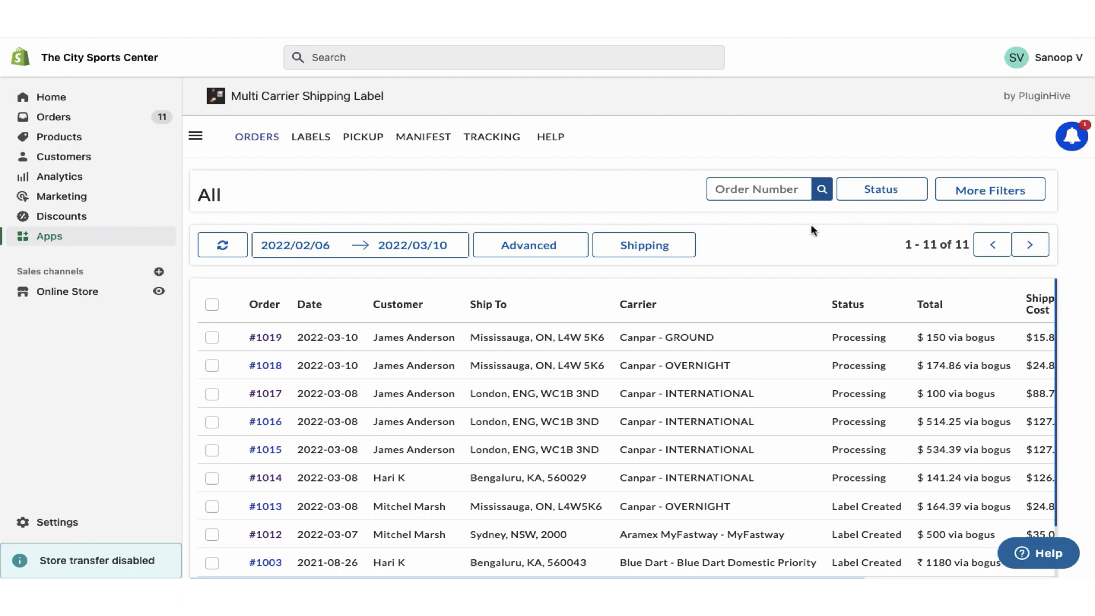
# View order #1019's packing summary and Canpar rate summary with GROUND at $15.87
pyautogui.click(274, 339)
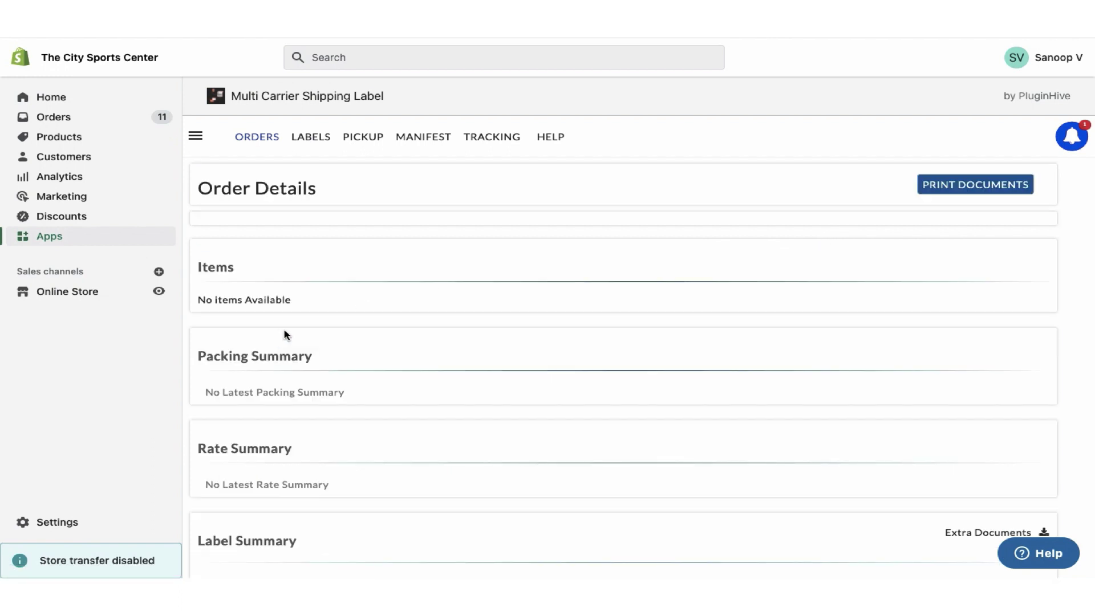
pyautogui.scroll(-3, 743, 335)
pyautogui.scroll(-2, 744, 335)
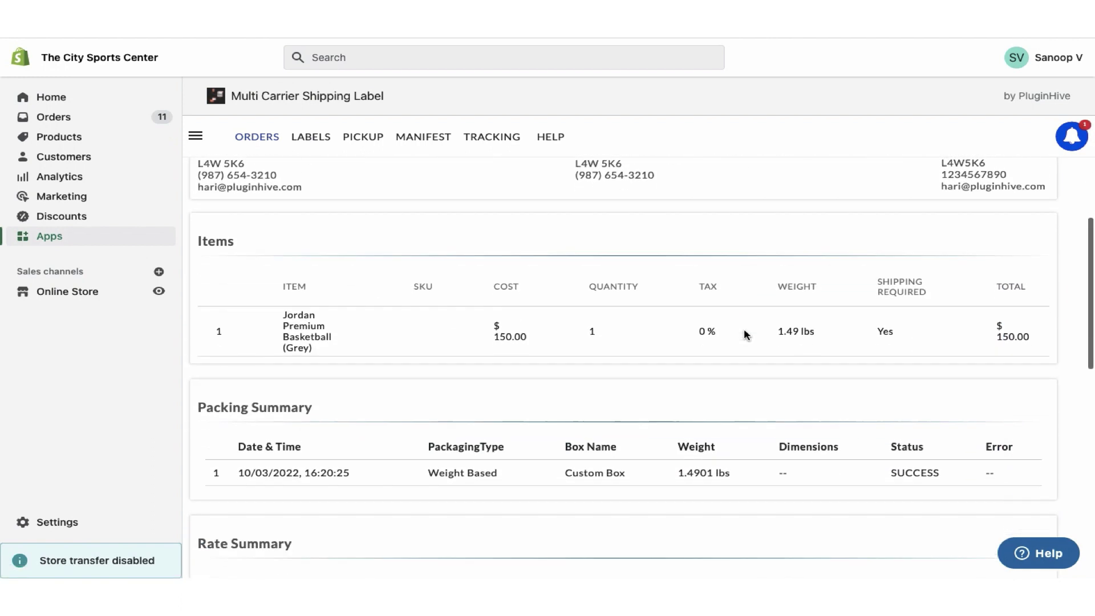
pyautogui.scroll(-2, 745, 335)
pyautogui.scroll(-1, 745, 334)
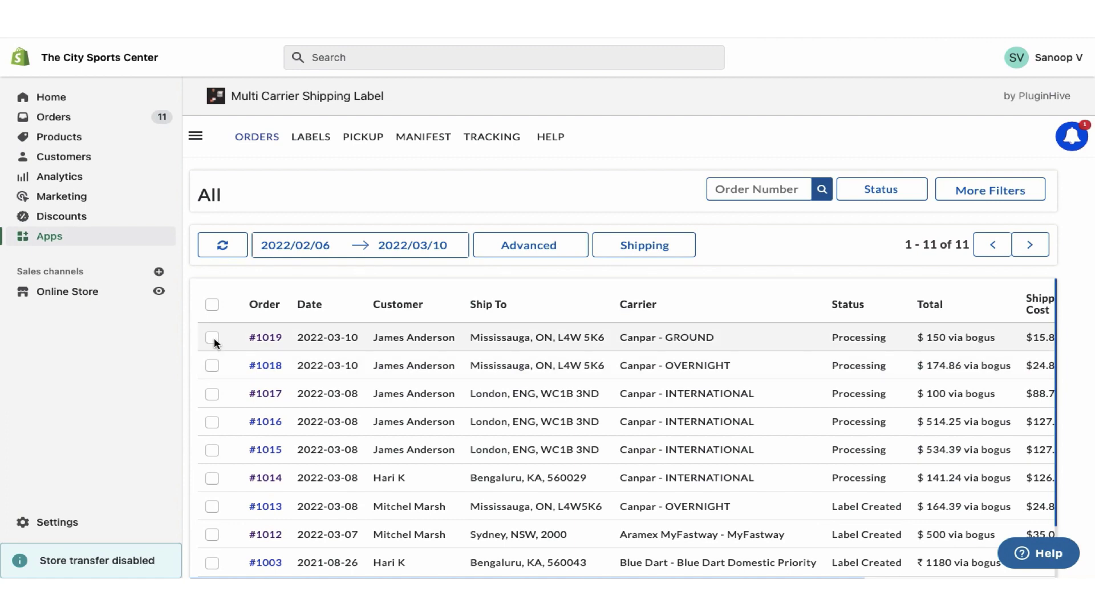
# Generate Canpar labels for orders #1019 and #1018 and print their labels and tax invoices
pyautogui.click(213, 337)
pyautogui.click(212, 451)
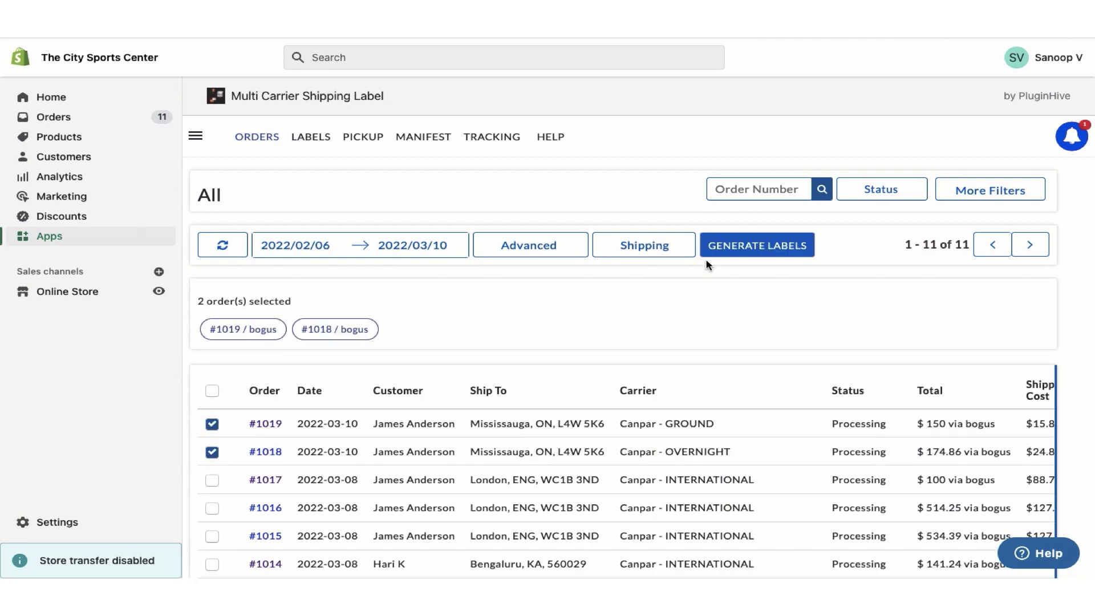
pyautogui.click(728, 248)
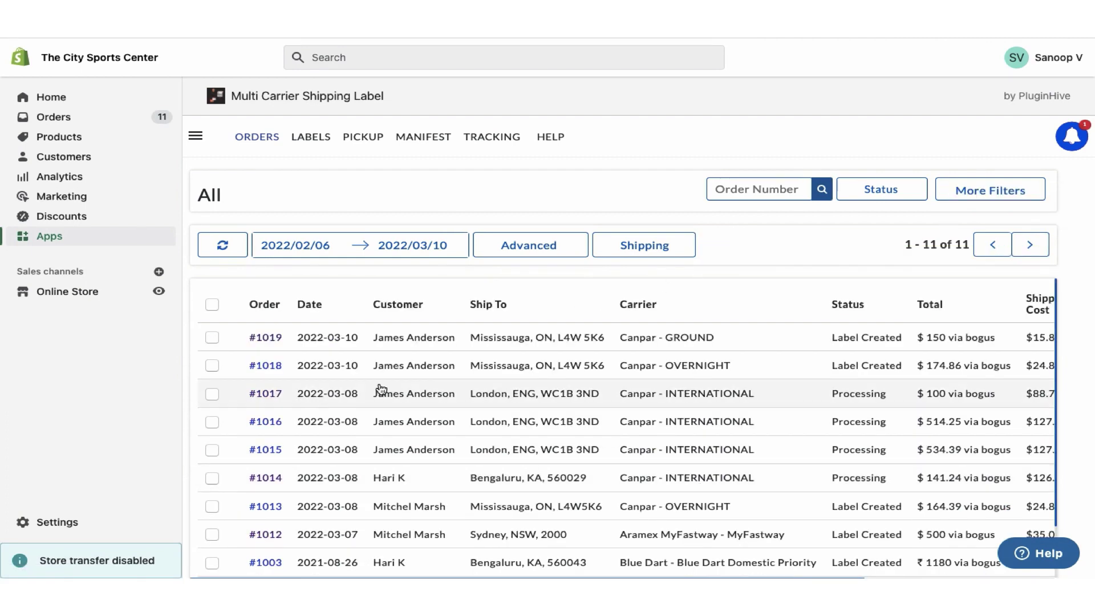
pyautogui.click(212, 338)
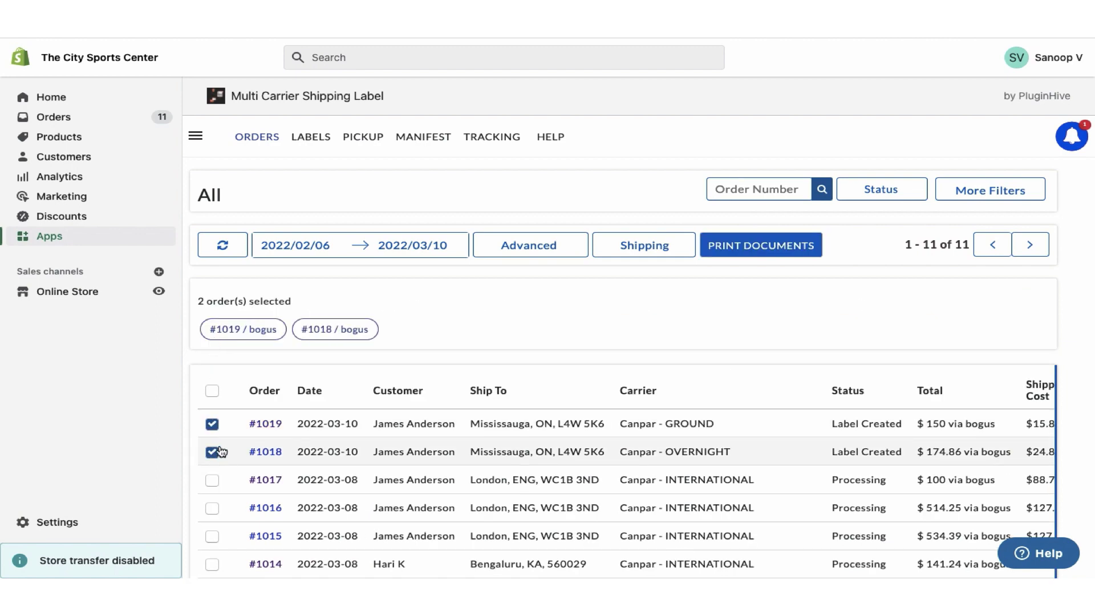
pyautogui.click(746, 246)
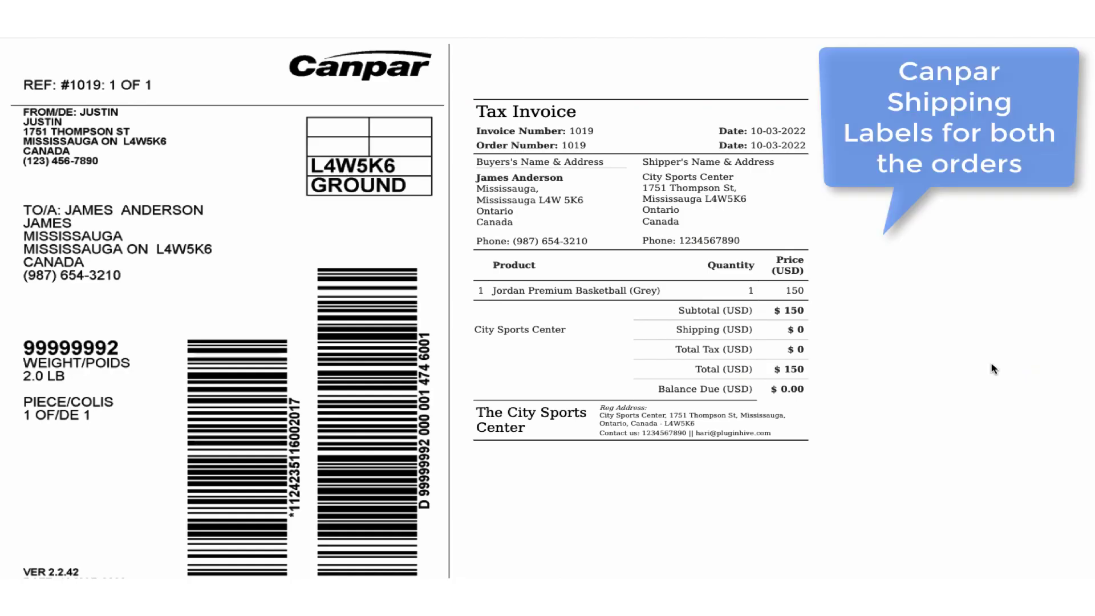
pyautogui.scroll(-4, 992, 368)
pyautogui.scroll(-2, 992, 368)
pyautogui.scroll(-3, 992, 368)
pyautogui.scroll(-2, 992, 368)
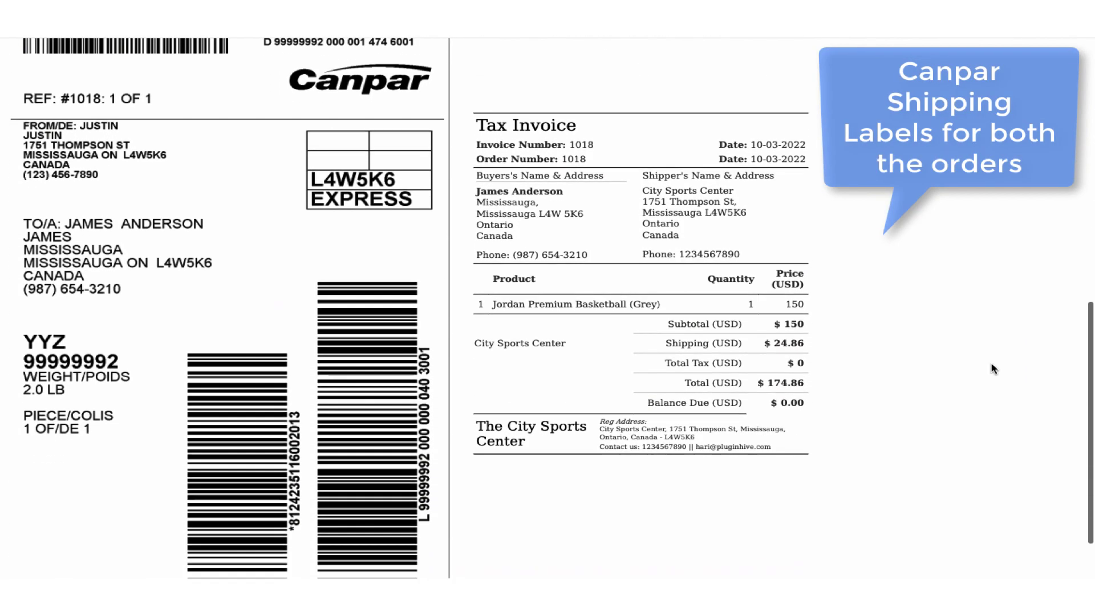
pyautogui.scroll(-1, 992, 368)
pyautogui.scroll(-1, 993, 368)
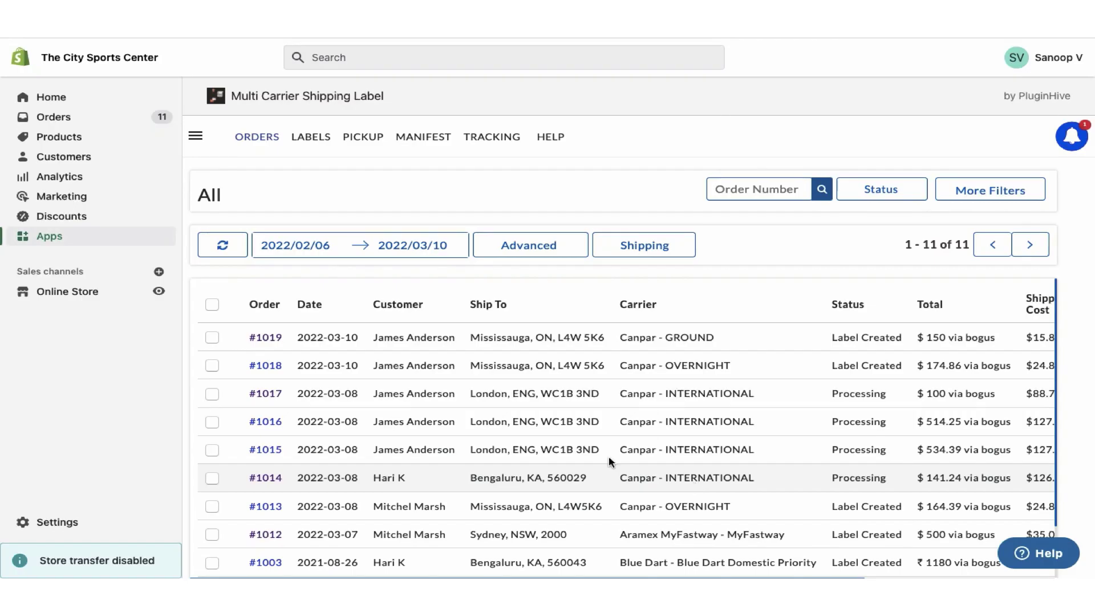
# Request a Canpar pickup for orders #1019 and #1018
pyautogui.click(212, 337)
pyautogui.click(213, 451)
pyautogui.click(736, 243)
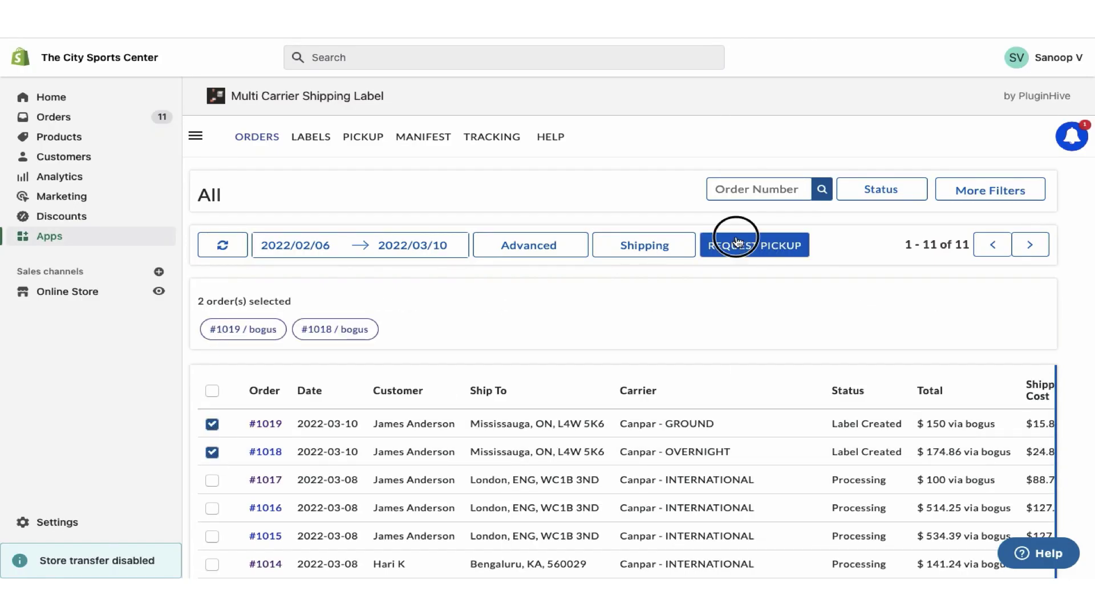
# Mark orders #1019 and #1018 as shipped and view the Canpar manifest
pyautogui.click(211, 336)
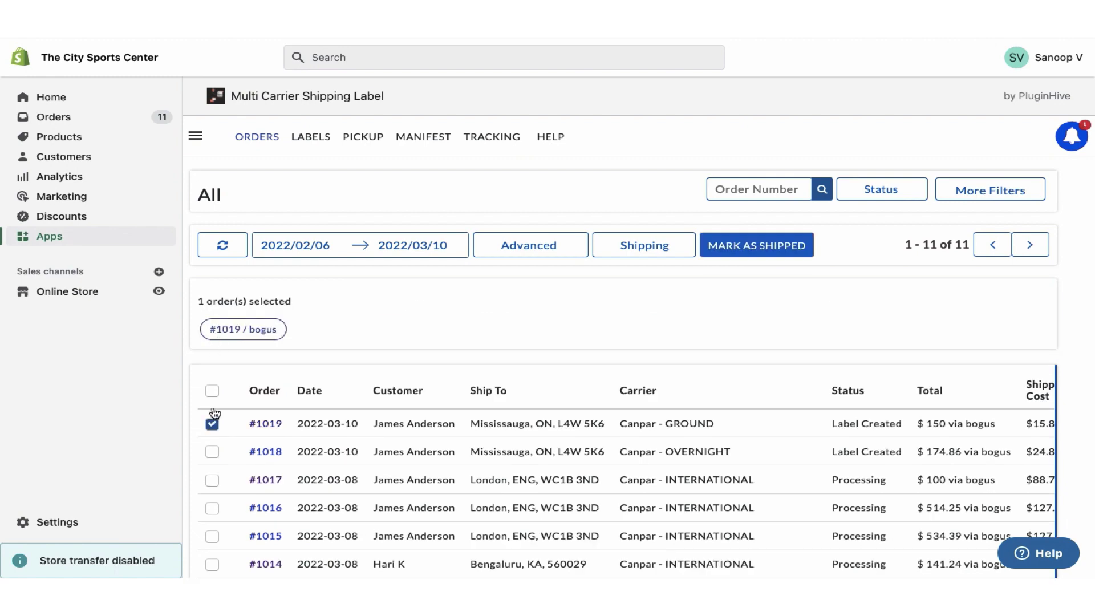
pyautogui.click(212, 451)
pyautogui.click(770, 248)
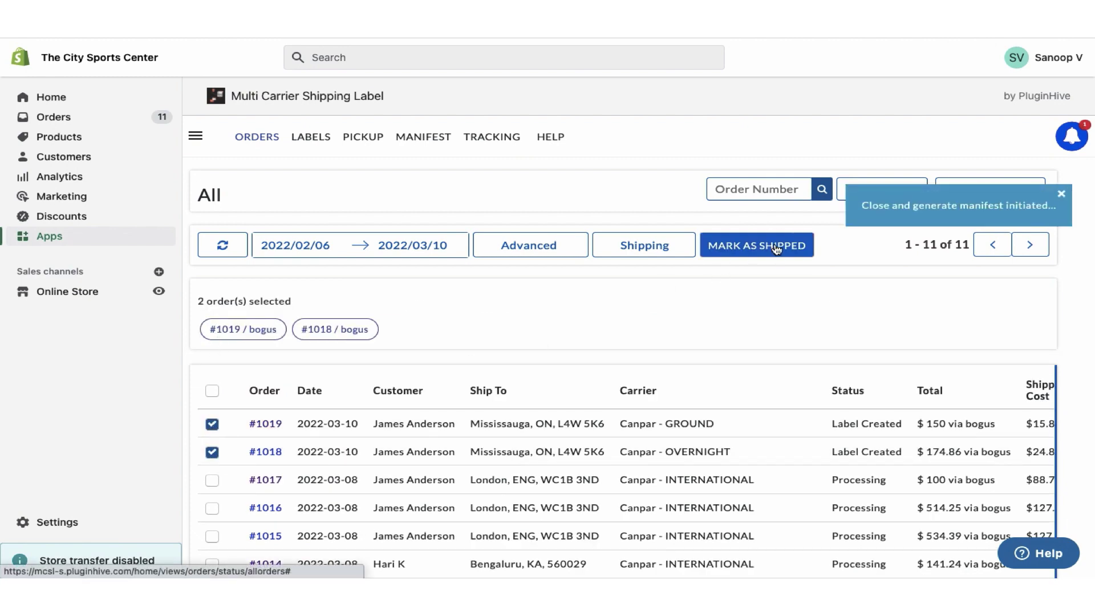
pyautogui.click(423, 142)
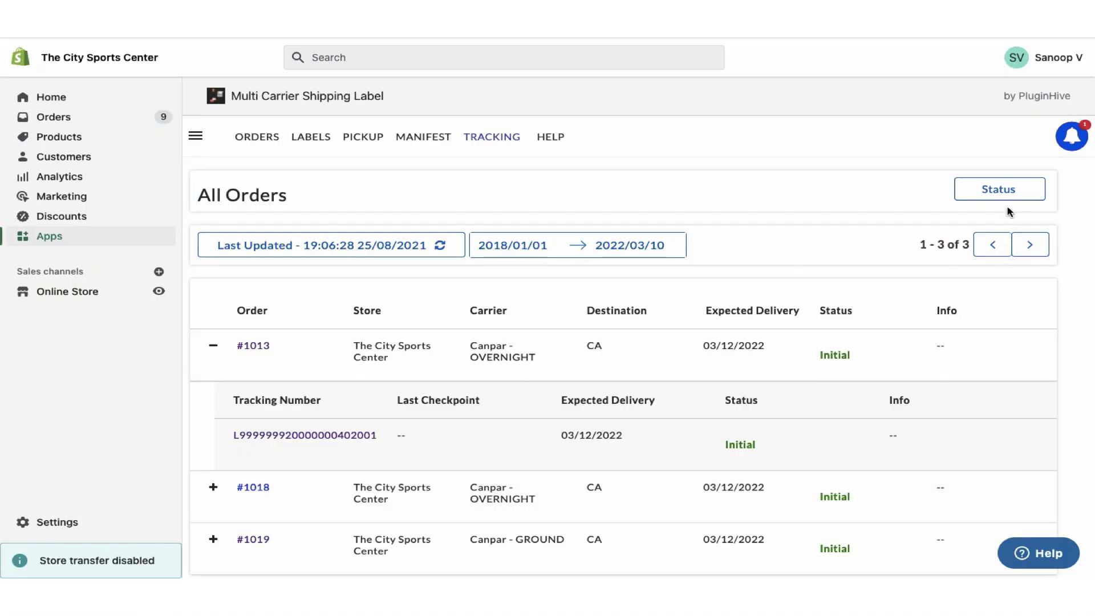
# Show the tracking-status filter options on the tracking dashboard listing #1013, #1018 and #1019
pyautogui.click(1010, 189)
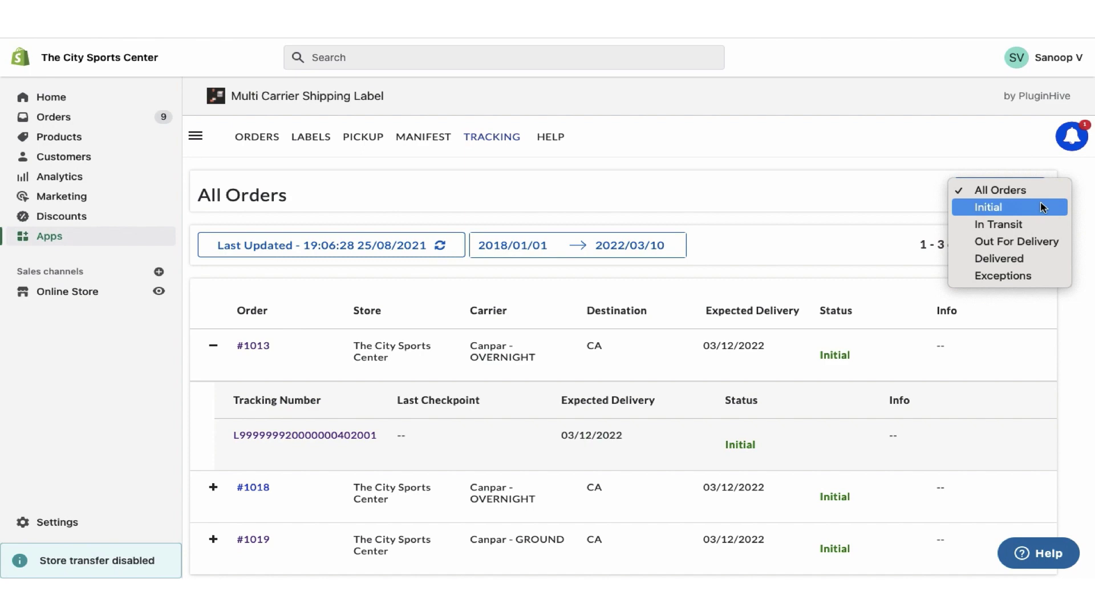